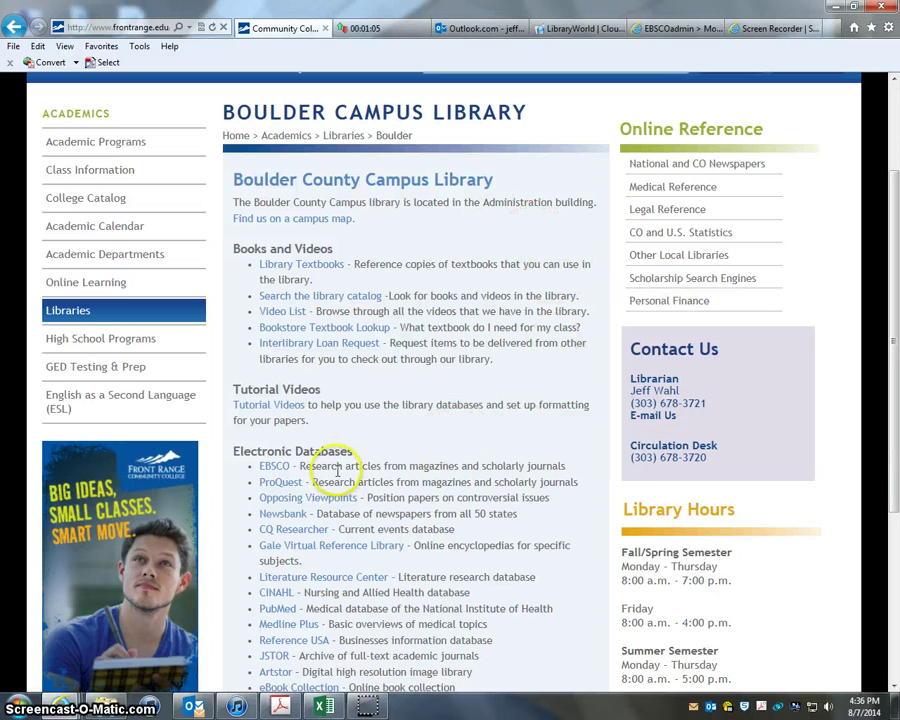
Open EBSCO from the Electronic Databases list on the Boulder Campus Library page
{"action": "left_click", "coordinate": [275, 468]}
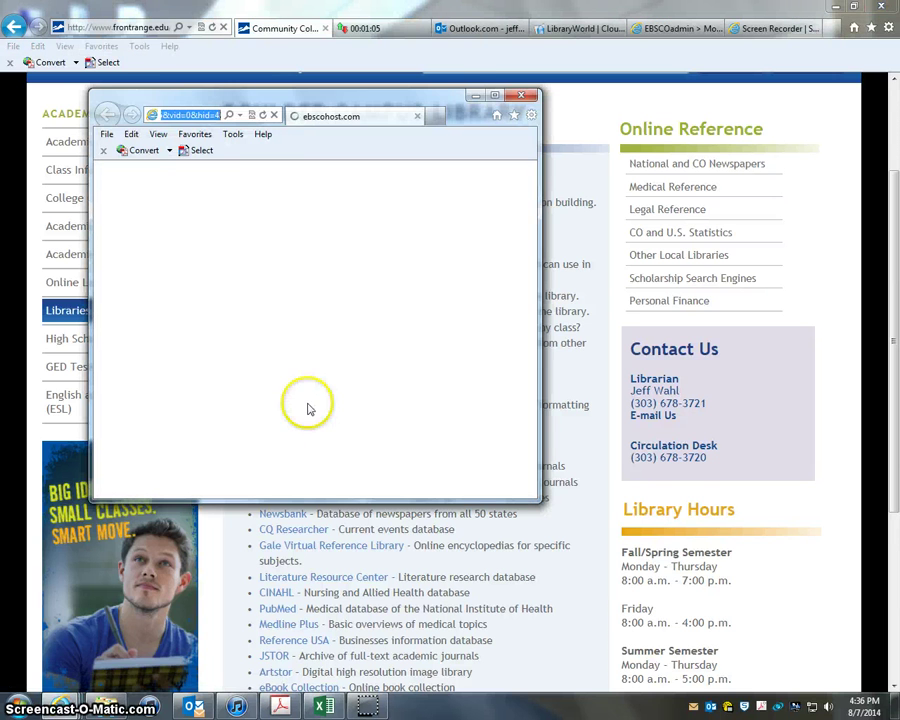
Maximize the EBSCO window and pick Academic Search Premier from the database list
{"action": "left_click", "coordinate": [495, 96]}
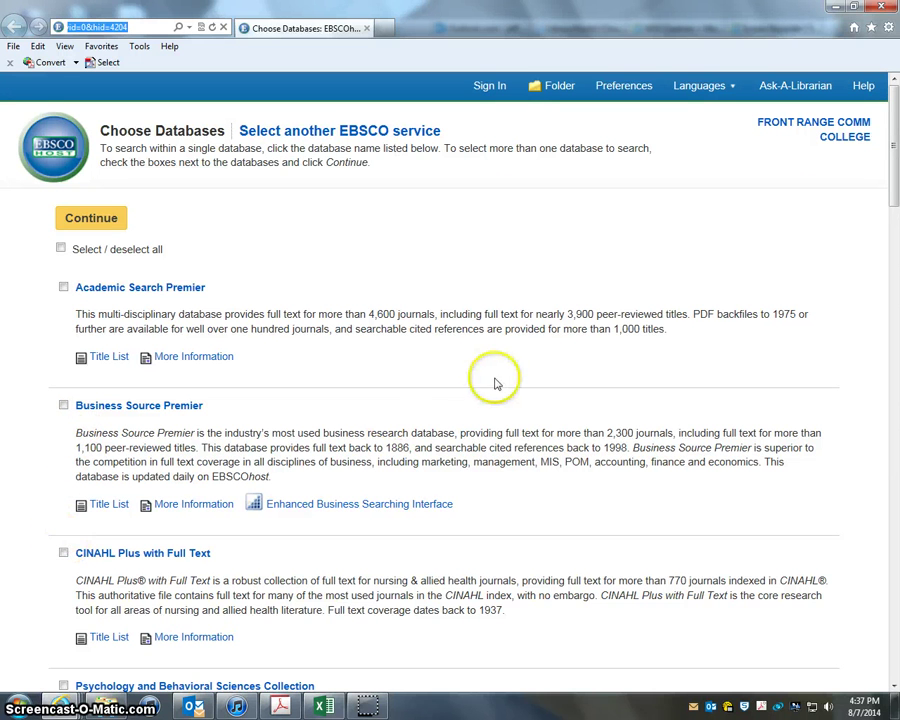
{"action": "left_click_drag", "start_coordinate": [893, 197], "coordinate": [893, 247]}
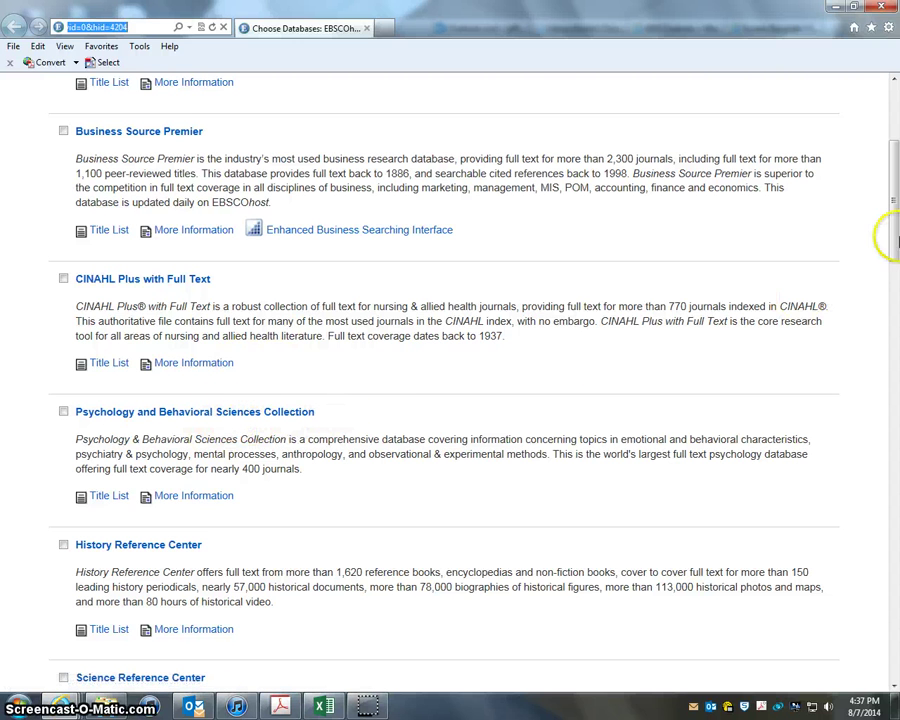
{"action": "left_click_drag", "start_coordinate": [895, 240], "coordinate": [896, 215]}
{"action": "scroll", "coordinate": [896, 215], "scroll_direction": "up", "scroll_amount": 2}
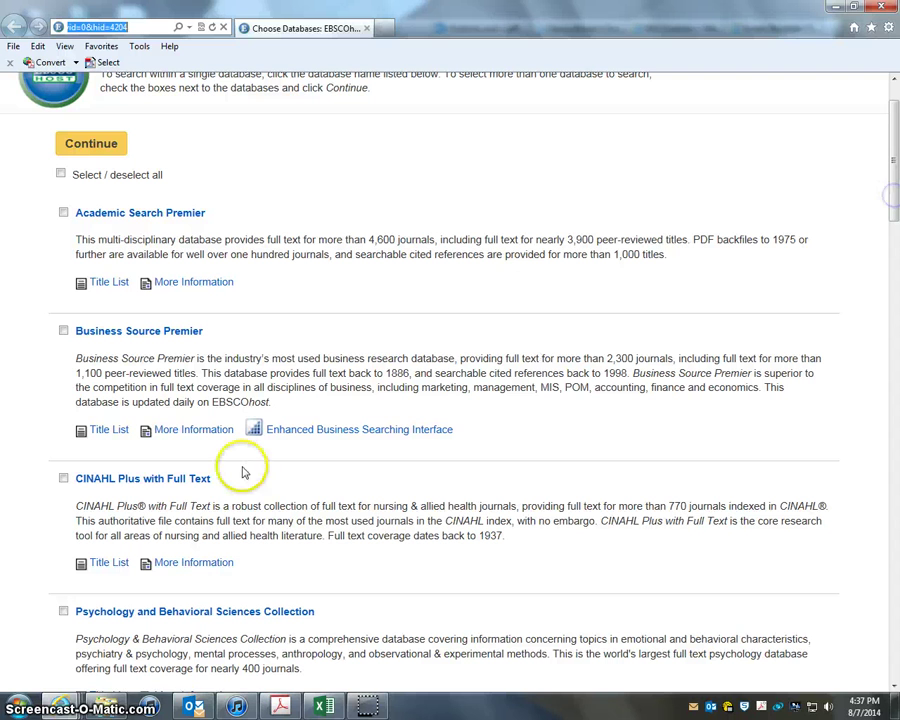
{"action": "left_click", "coordinate": [139, 214]}
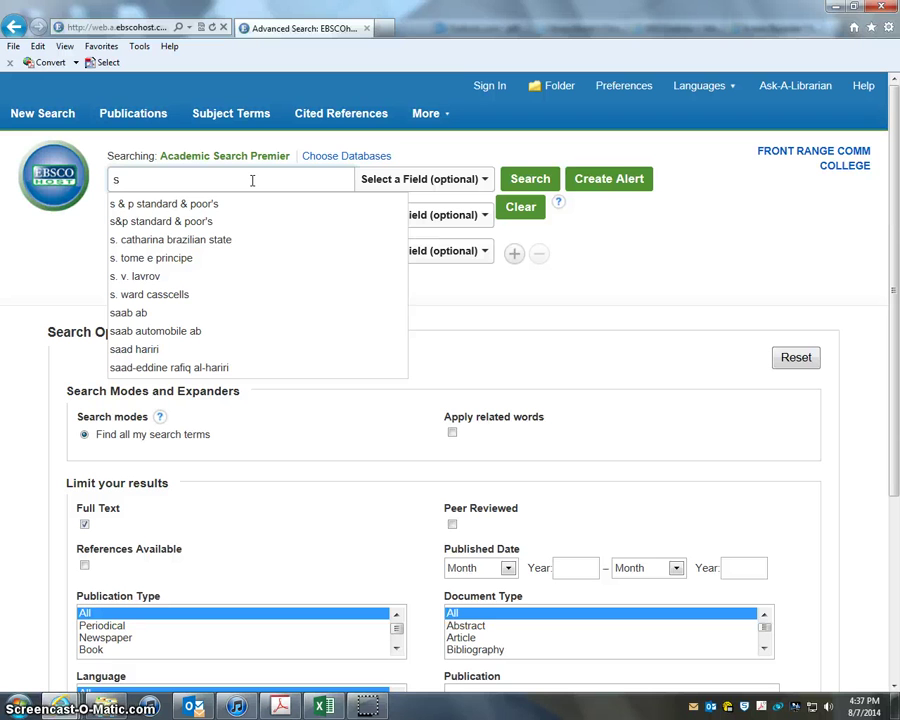
Finish typing 'schizophrenia' in the first search box and run the search
{"action": "type", "text": "zop"}
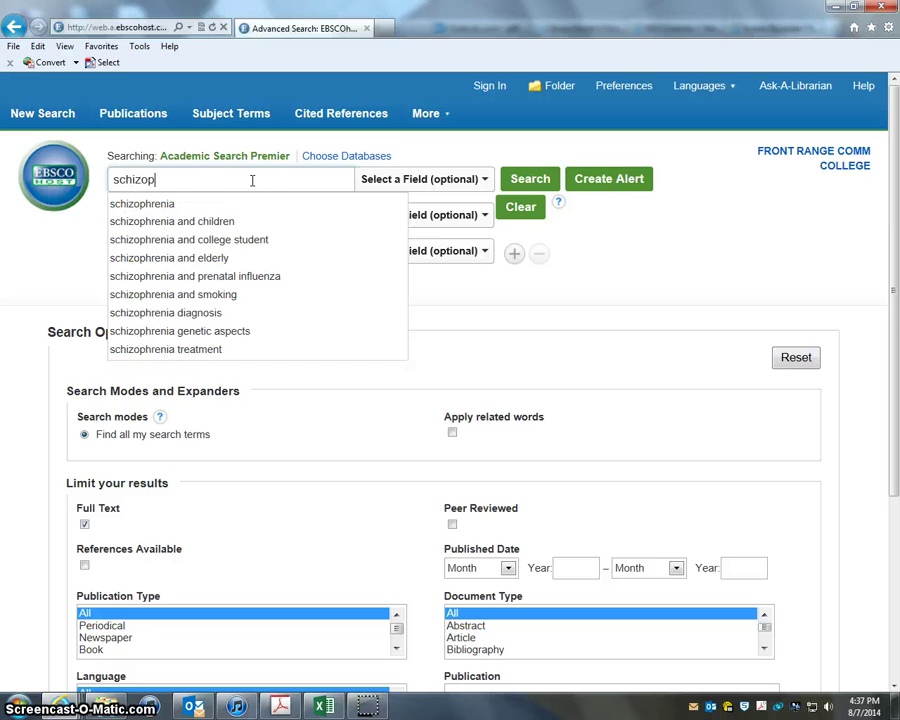
{"action": "type", "text": "rheni"}
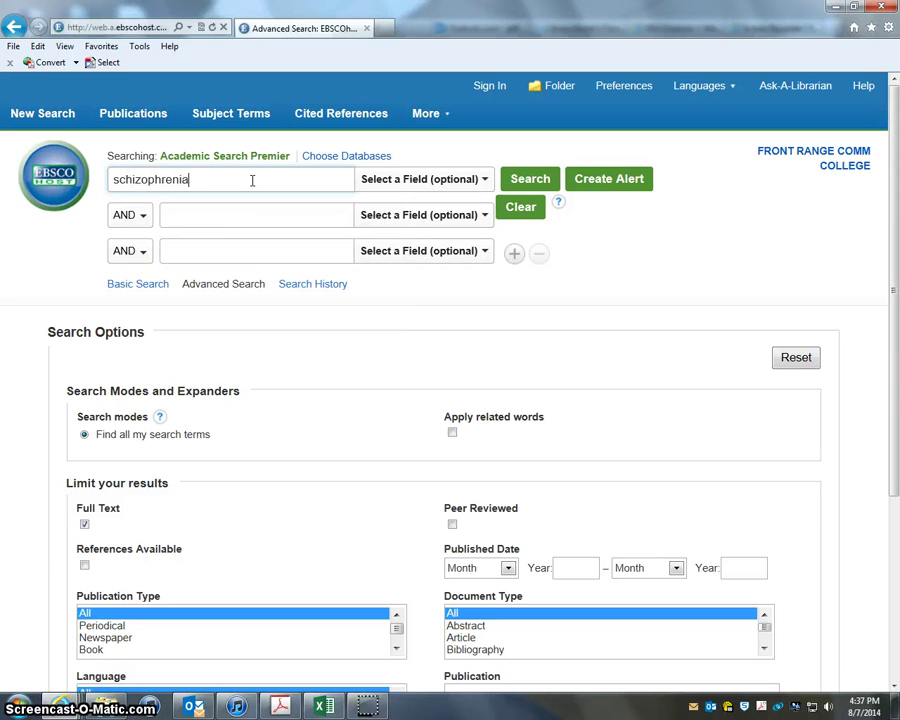
{"action": "type", "text": "a"}
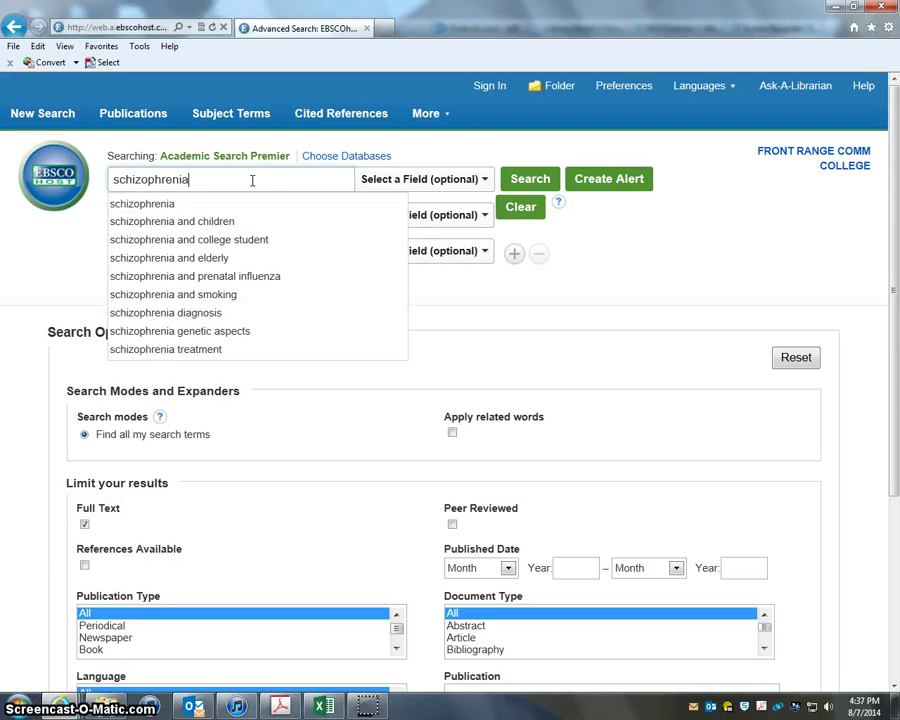
{"action": "left_click", "coordinate": [543, 184]}
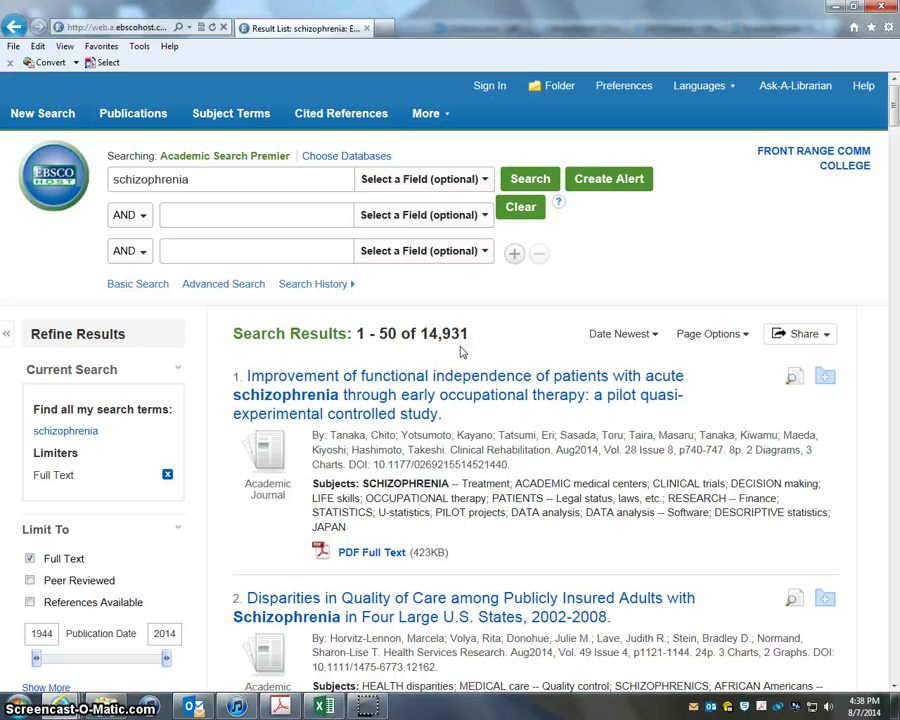
Set the schizophrenia term's field to TI Title and rerun, getting 6,254 results
{"action": "left_click", "coordinate": [484, 181]}
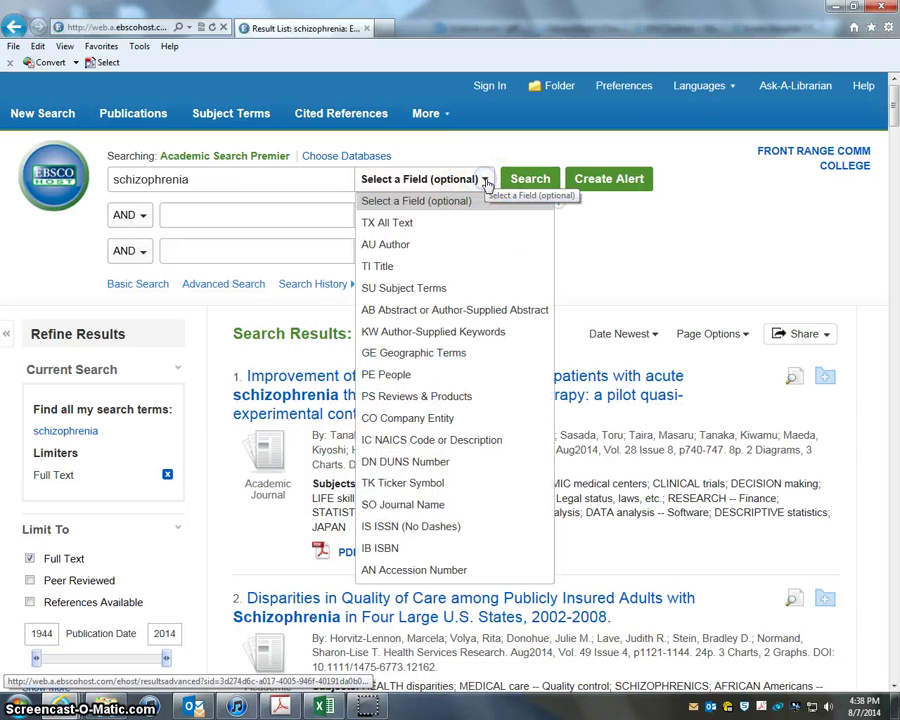
{"action": "left_click", "coordinate": [390, 265]}
{"action": "left_click", "coordinate": [540, 185]}
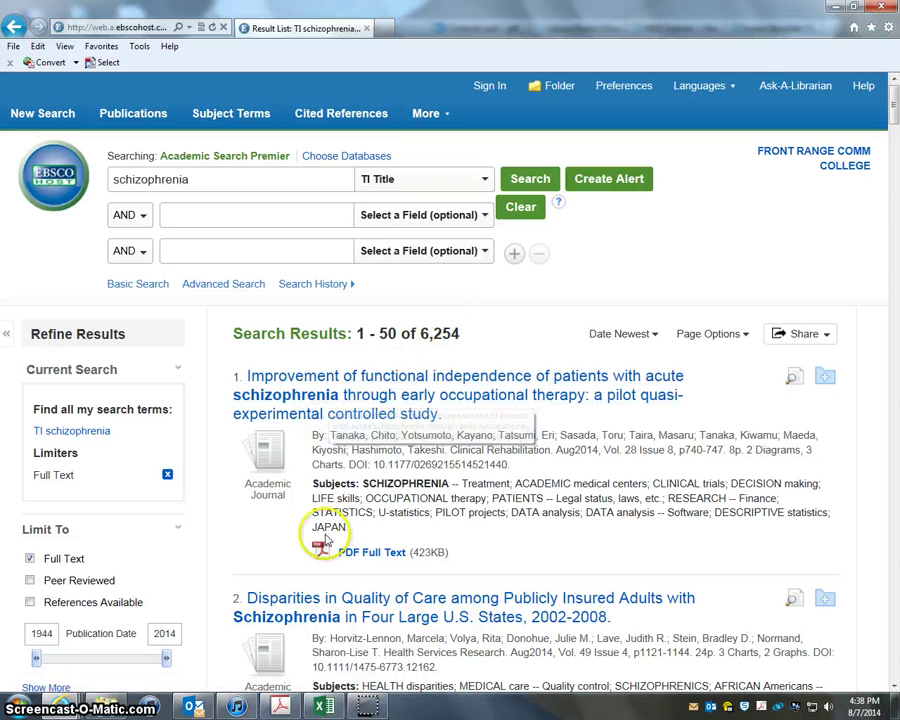
{"action": "left_click_drag", "start_coordinate": [893, 100], "coordinate": [895, 150]}
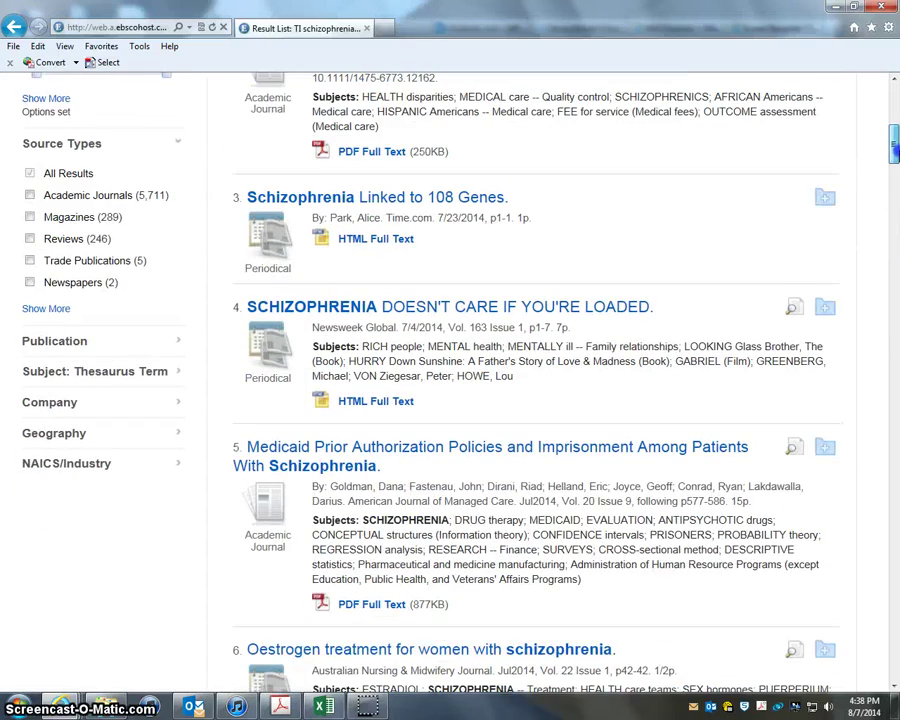
{"action": "left_click_drag", "start_coordinate": [895, 150], "coordinate": [895, 141]}
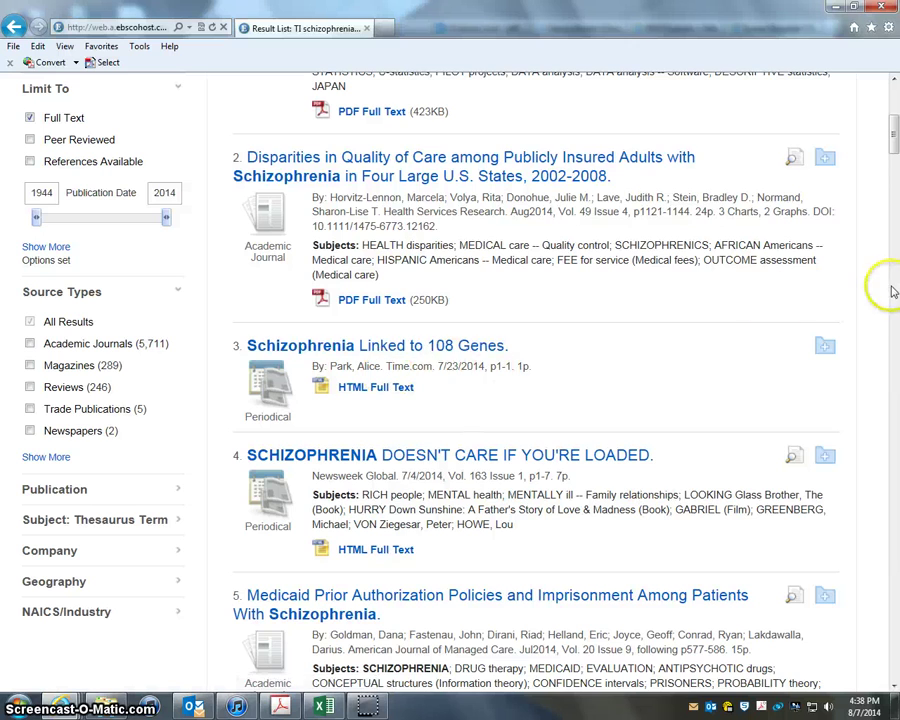
{"action": "left_click_drag", "start_coordinate": [890, 137], "coordinate": [895, 117]}
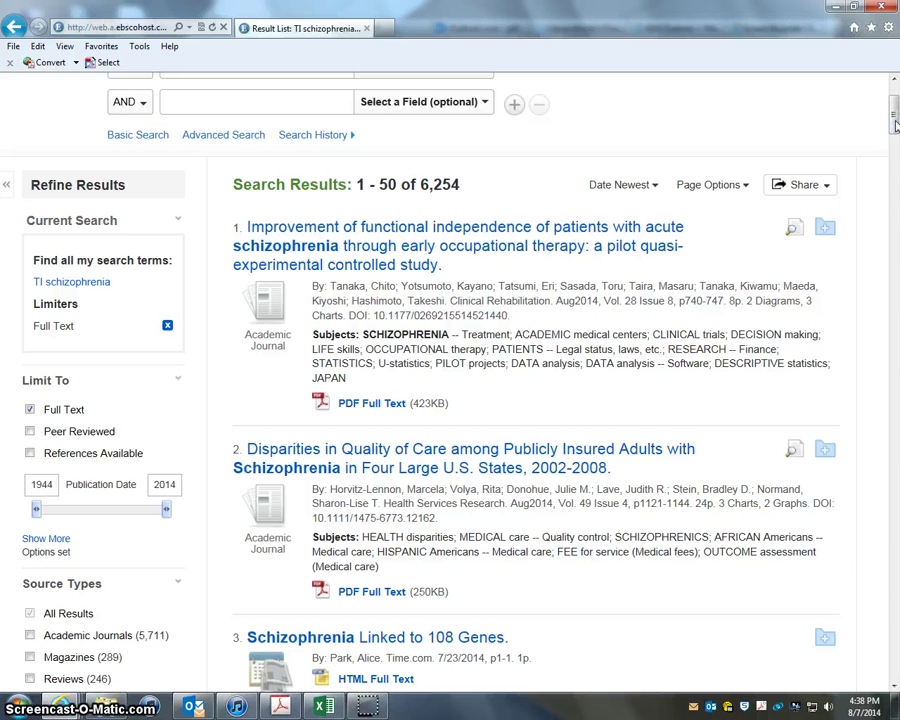
{"action": "left_click_drag", "start_coordinate": [895, 122], "coordinate": [895, 117]}
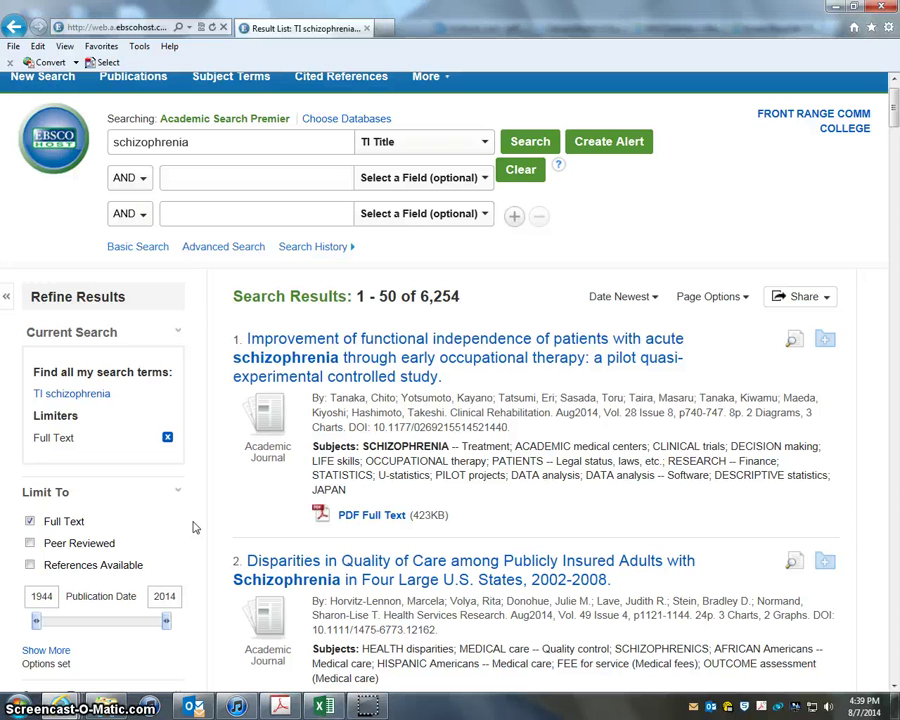
Apply the Peer Reviewed limiter, leaving 5,892 results
{"action": "left_click", "coordinate": [30, 544]}
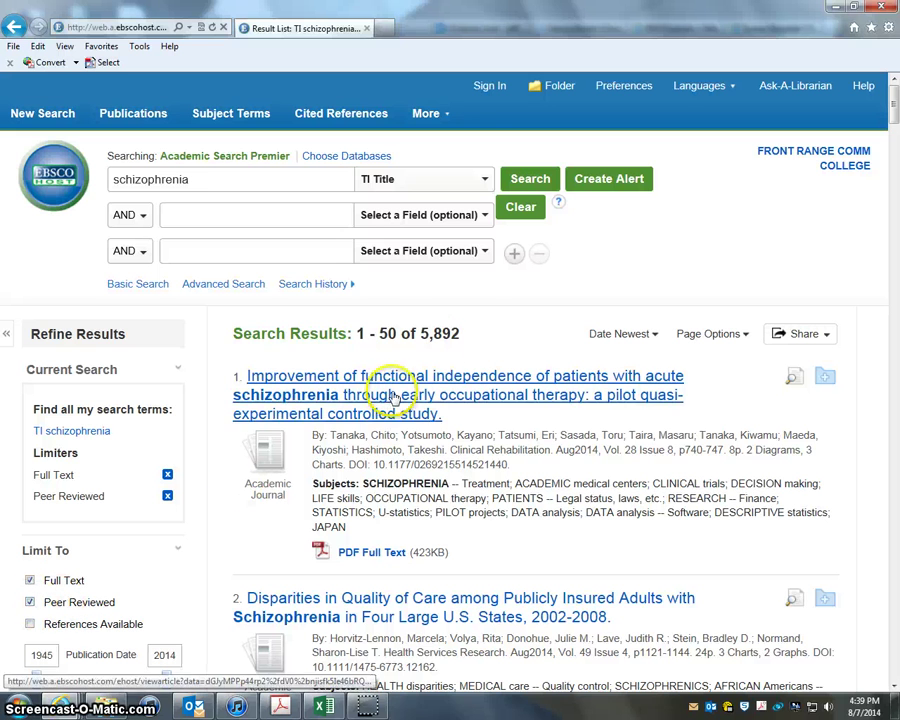
{"action": "left_click", "coordinate": [29, 602]}
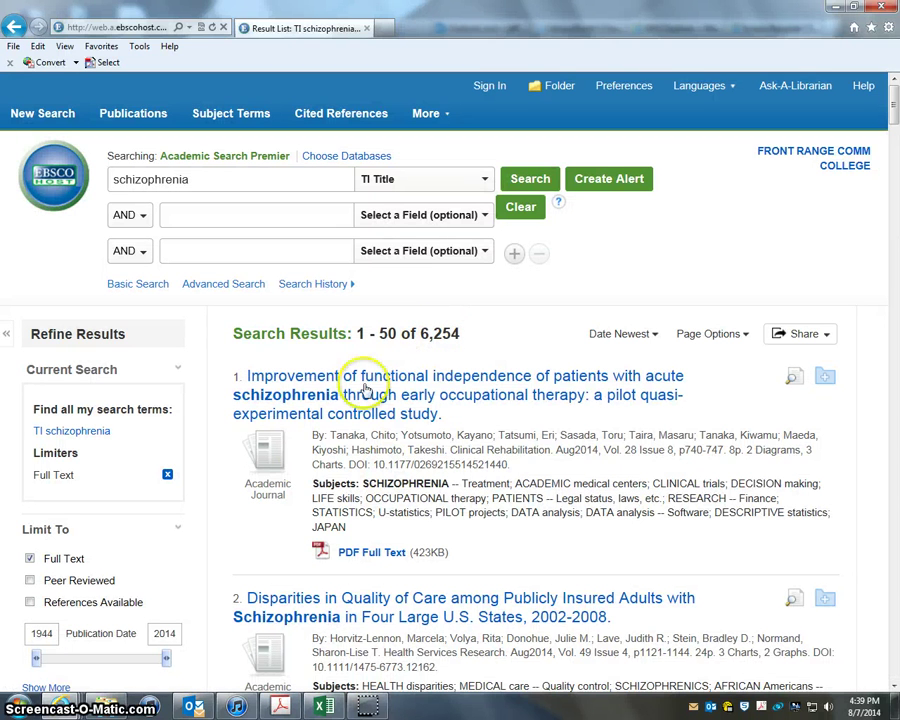
{"action": "left_click", "coordinate": [30, 581]}
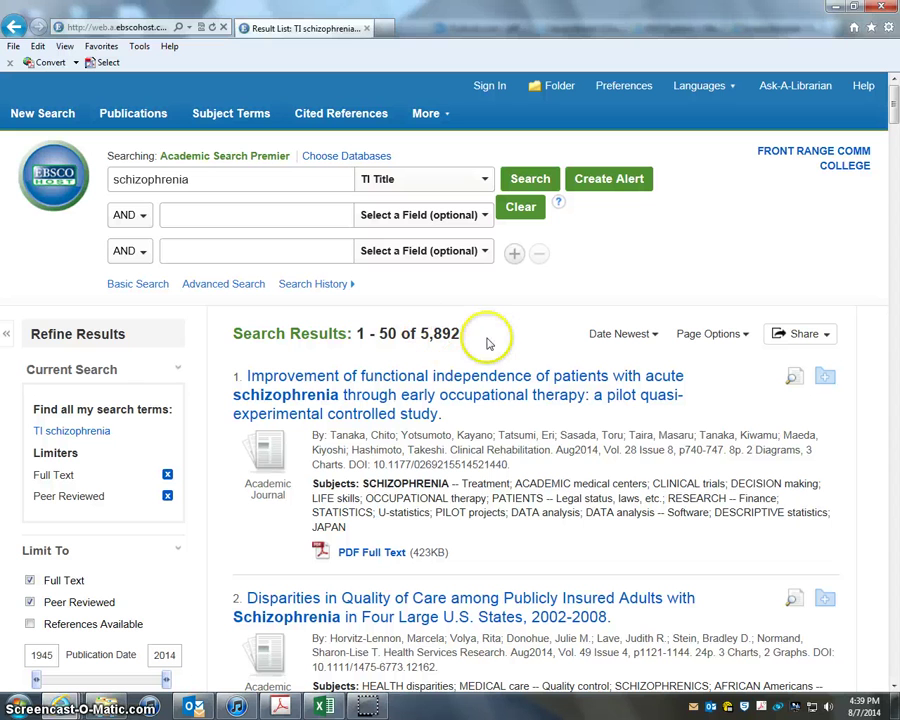
{"action": "left_click", "coordinate": [241, 214]}
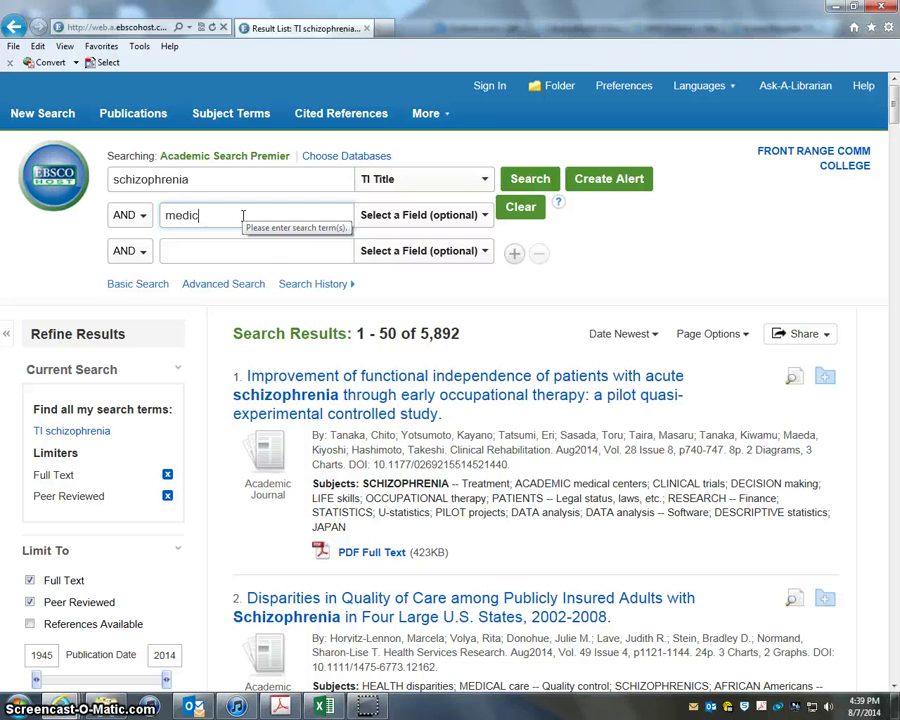
Add 'medication or drug or pharm*' as the second term and search, returning 1,934 results
{"action": "type", "text": "medication or drug"}
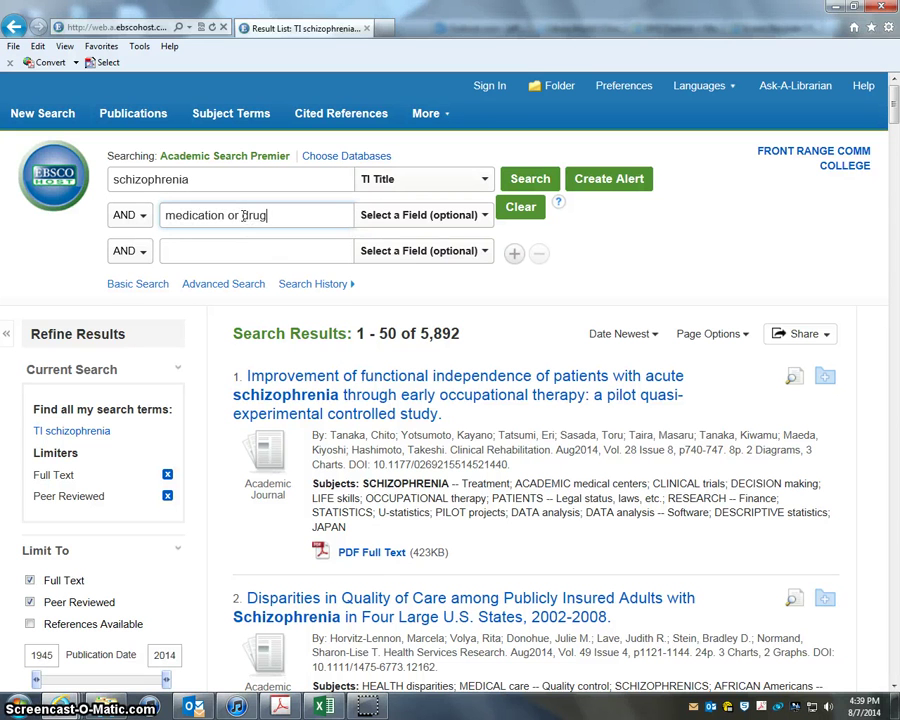
{"action": "type", "text": " or pharm*"}
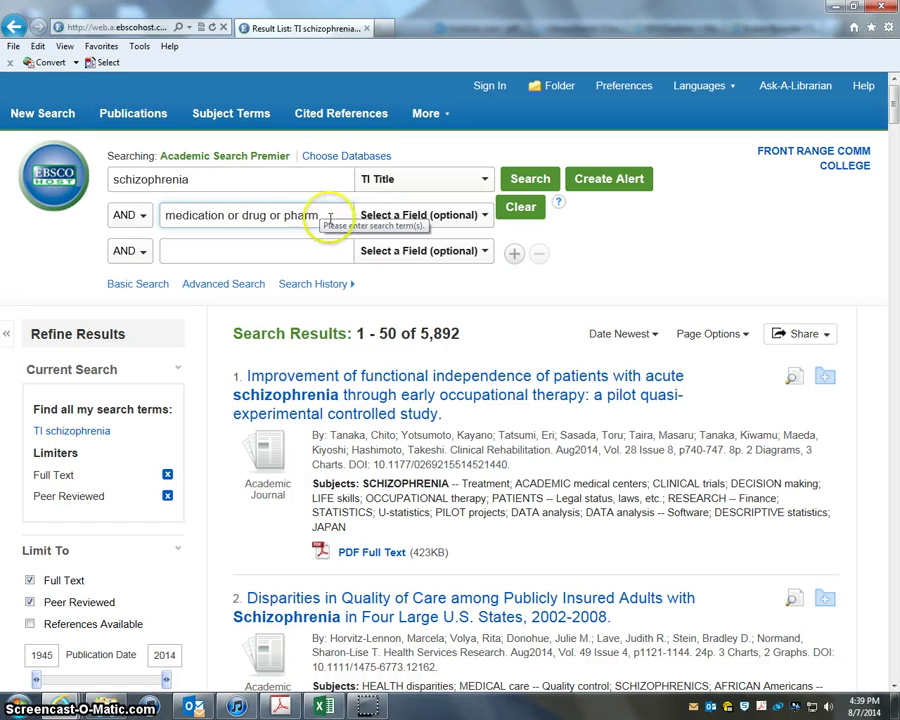
{"action": "left_click", "coordinate": [333, 216]}
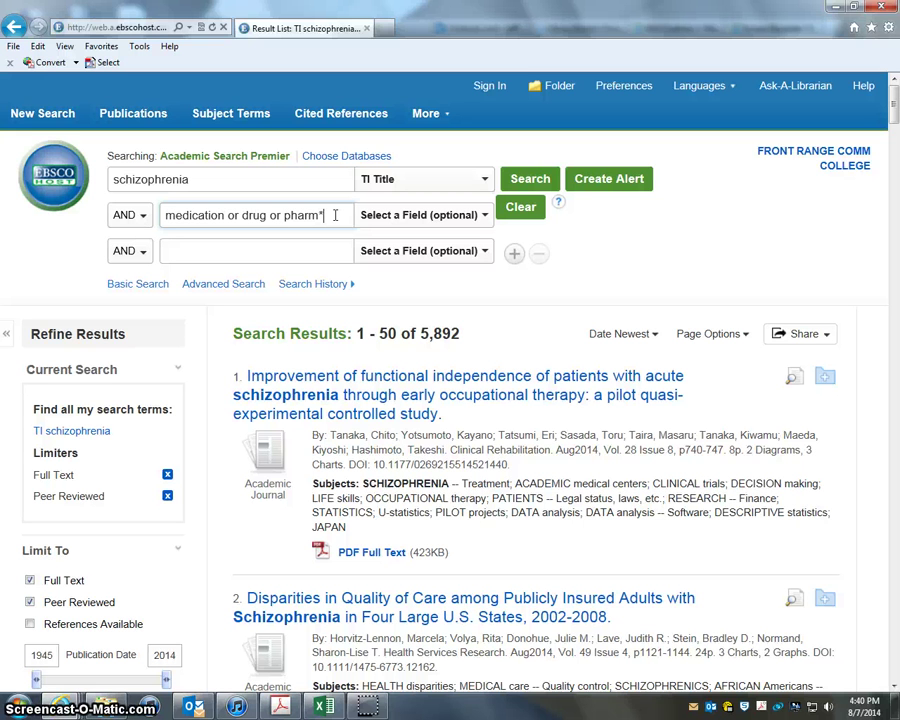
{"action": "left_click", "coordinate": [289, 231]}
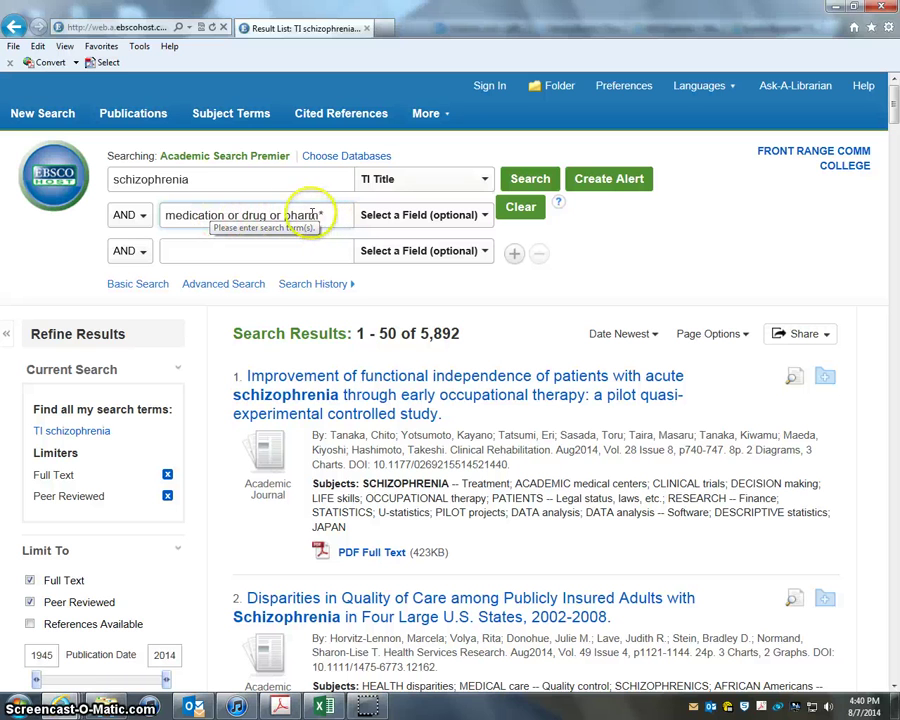
{"action": "left_click", "coordinate": [540, 183]}
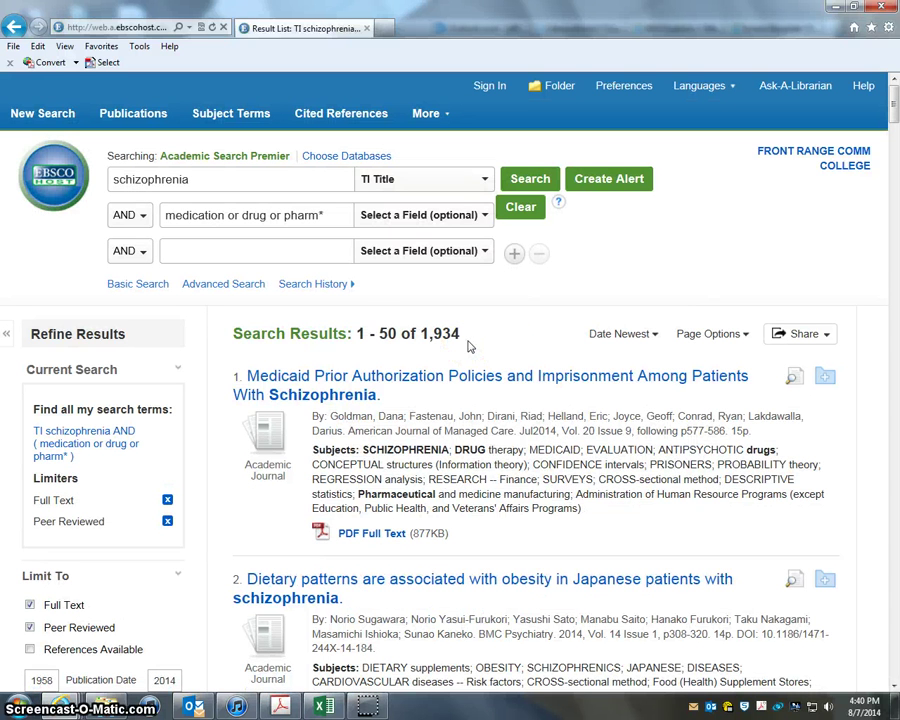
Set the second term's field to SU Subject Terms and rerun the search
{"action": "left_click", "coordinate": [487, 219]}
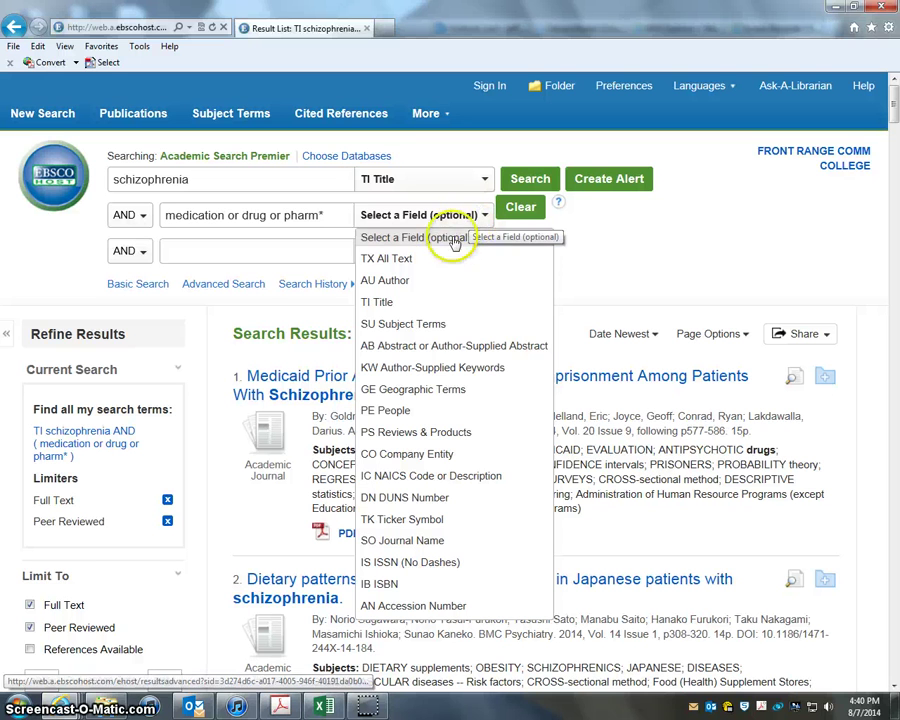
{"action": "left_click", "coordinate": [428, 325]}
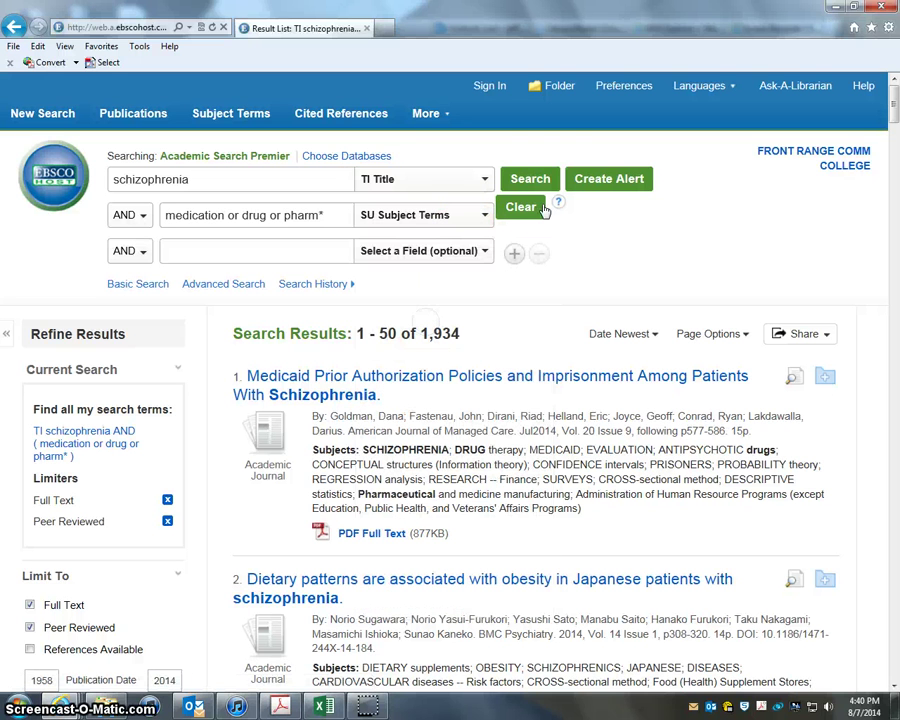
{"action": "left_click", "coordinate": [535, 177]}
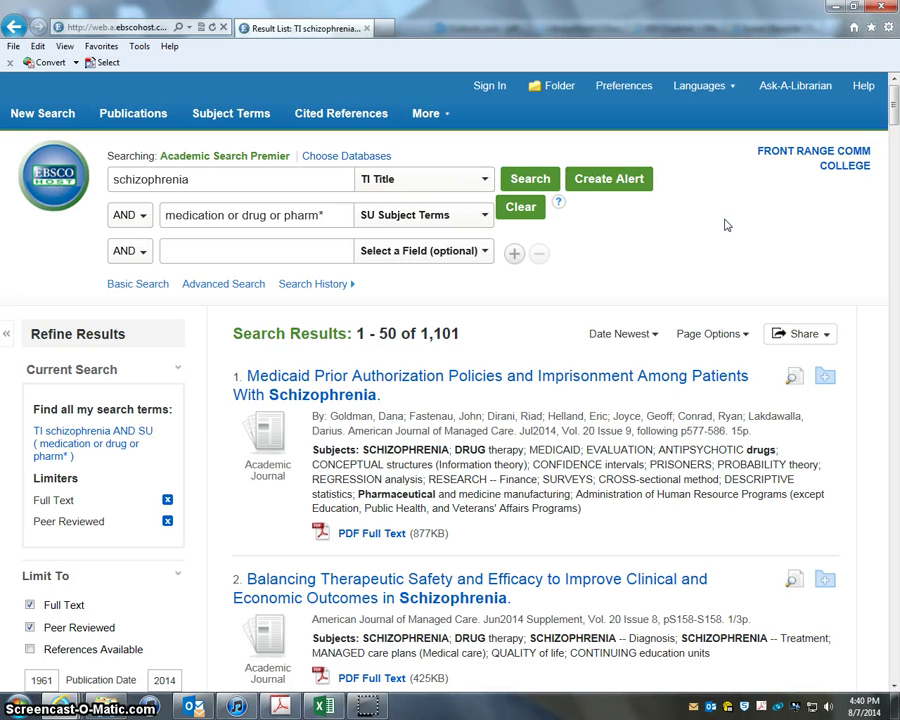
Move the Publication Date start year to 2001, limiting results to 2001–2014 (970 articles)
{"action": "left_click_drag", "start_coordinate": [895, 118], "coordinate": [895, 139]}
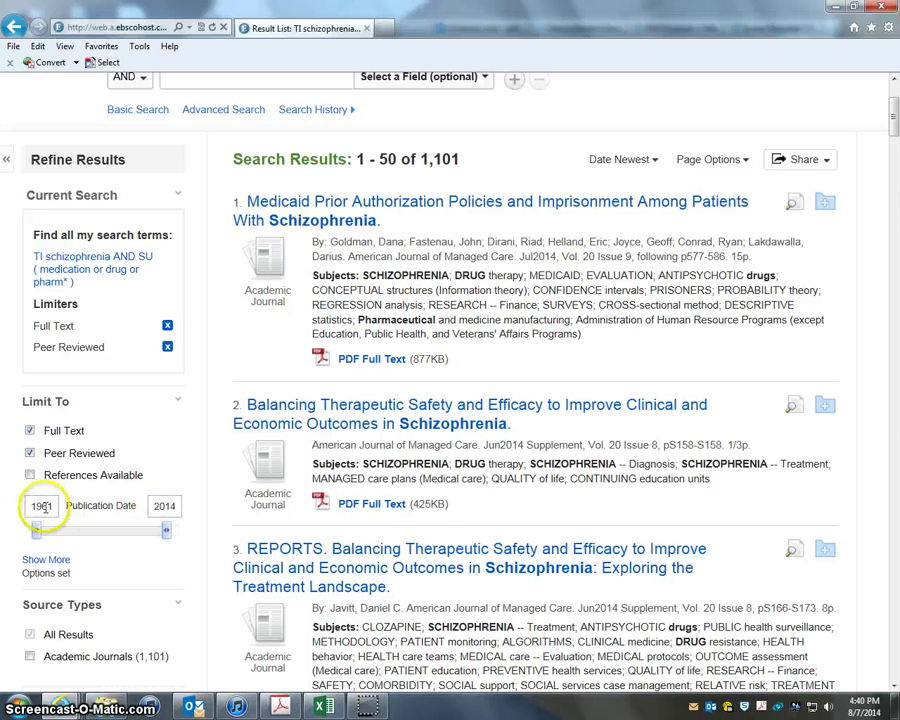
{"action": "left_click", "coordinate": [36, 536]}
{"action": "left_click_drag", "start_coordinate": [58, 538], "coordinate": [137, 543]}
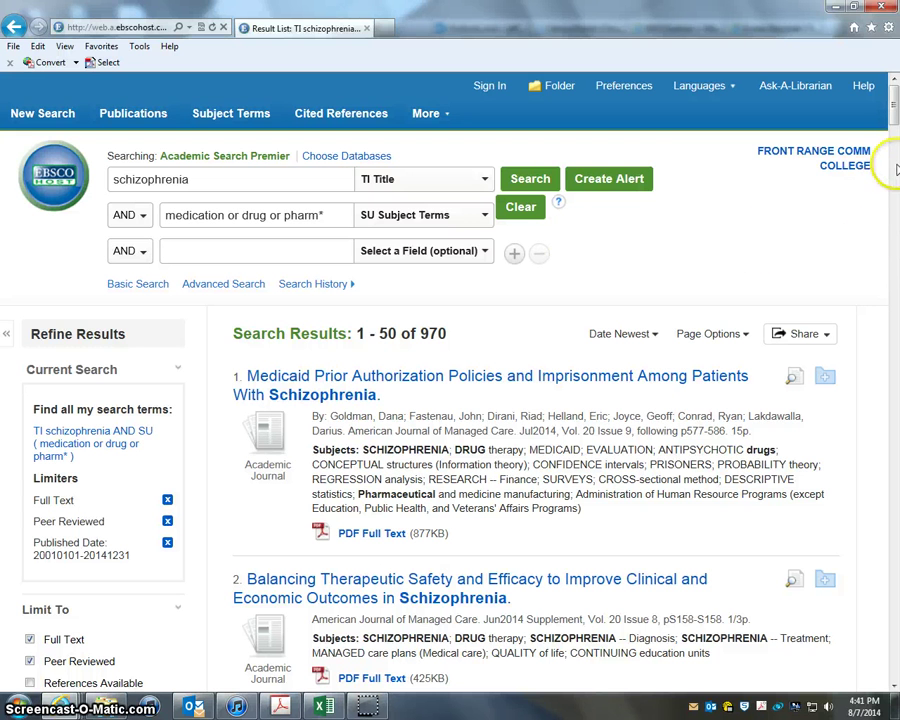
{"action": "mouse_move", "coordinate": [893, 113]}
{"action": "left_mouse_down"}
{"action": "mouse_move", "coordinate": [893, 131]}
{"action": "mouse_move", "coordinate": [893, 118]}
{"action": "left_mouse_up"}
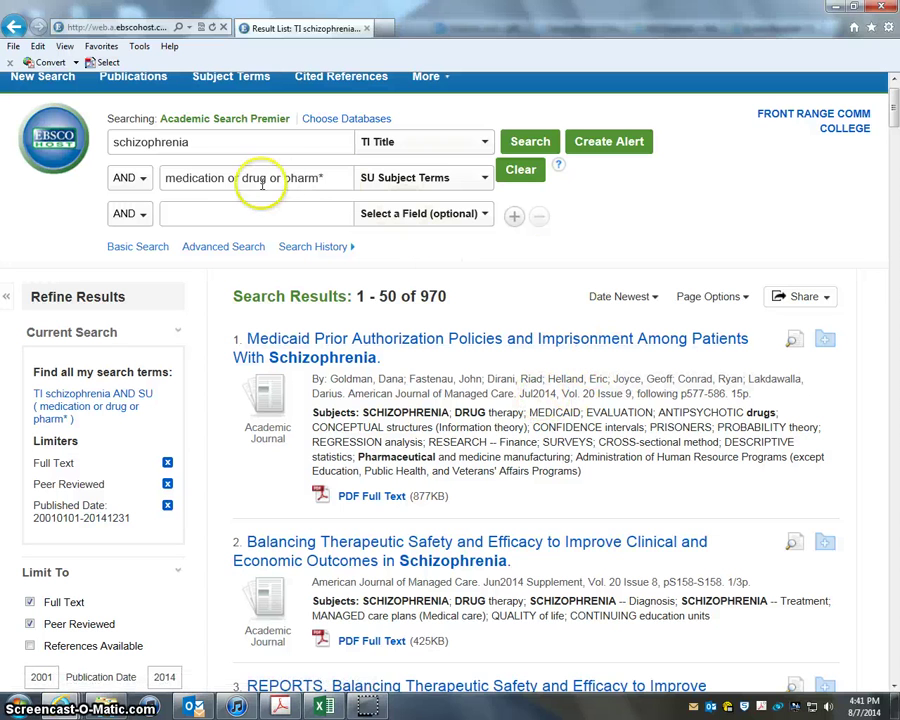
Switch the second term's field from SU Subject Terms to TI Title, yielding 230 results
{"action": "left_click", "coordinate": [483, 178]}
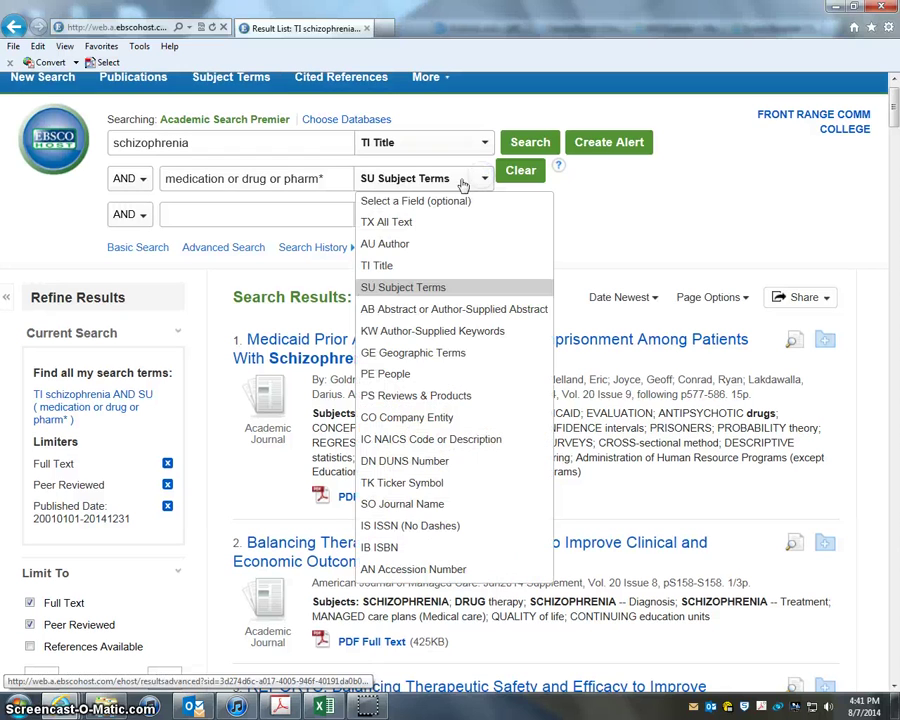
{"action": "left_click", "coordinate": [377, 265]}
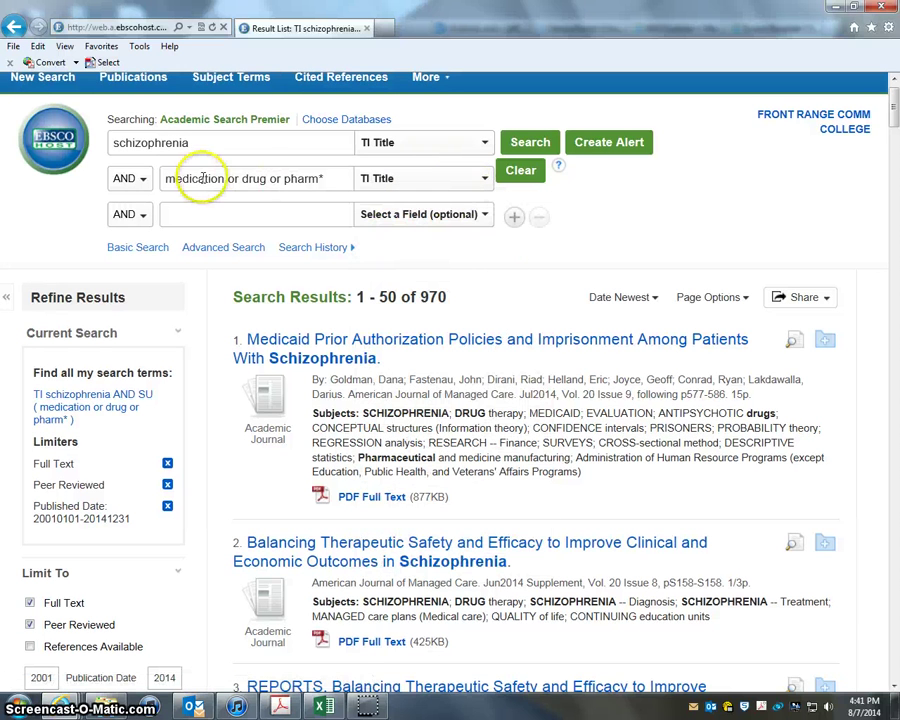
{"action": "left_click", "coordinate": [531, 145]}
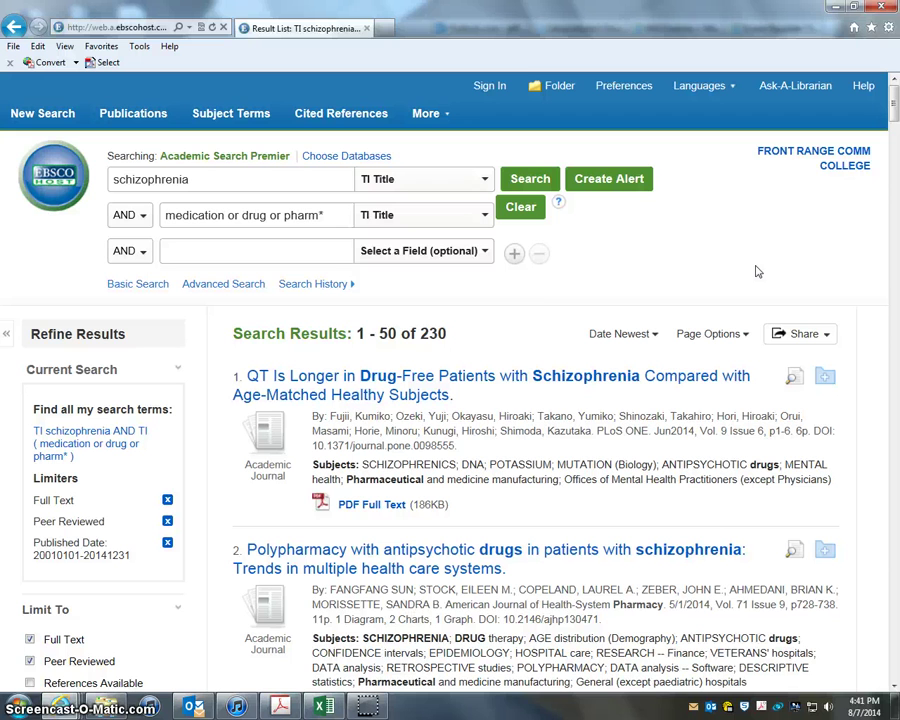
Open the detailed record for 'QT Is Longer in Drug-Free Patients with Schizophrenia' and scroll through it
{"action": "left_click", "coordinate": [473, 383]}
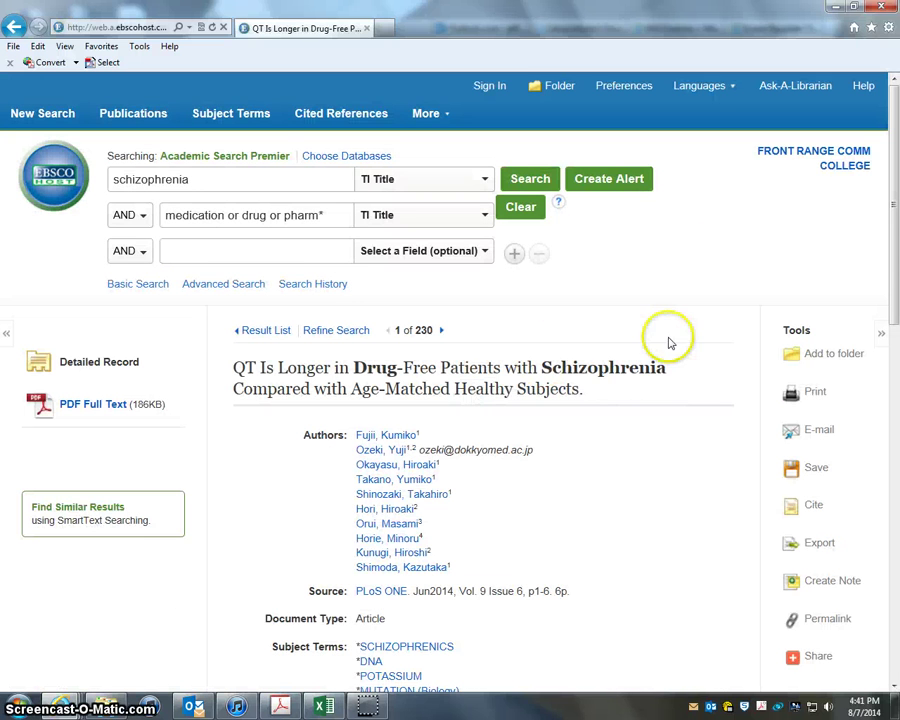
{"action": "scroll", "coordinate": [895, 233], "scroll_direction": "down", "scroll_amount": 3}
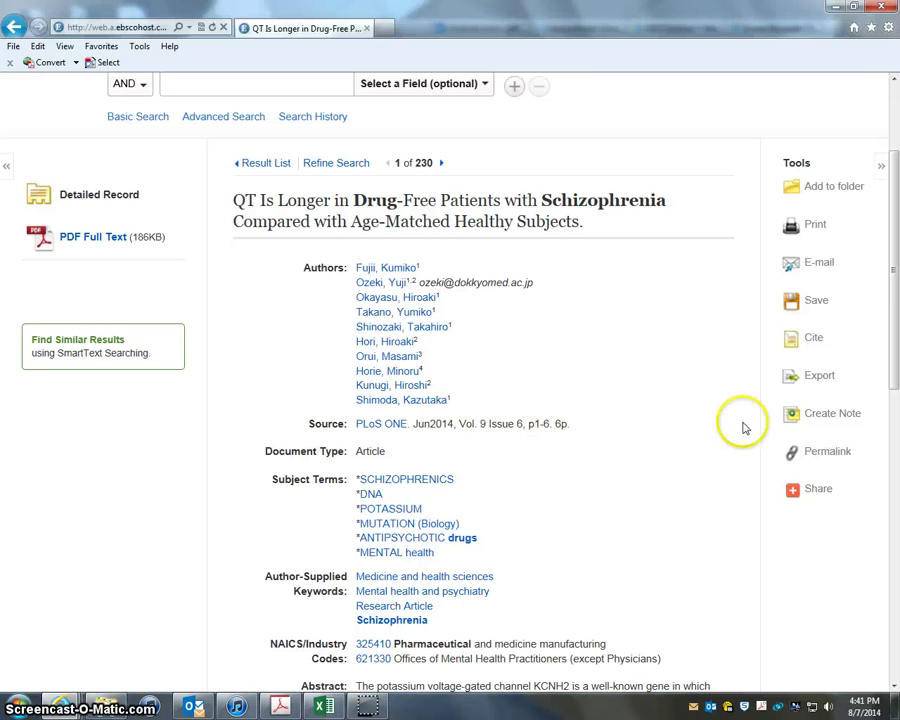
{"action": "left_click_drag", "start_coordinate": [896, 322], "coordinate": [896, 283]}
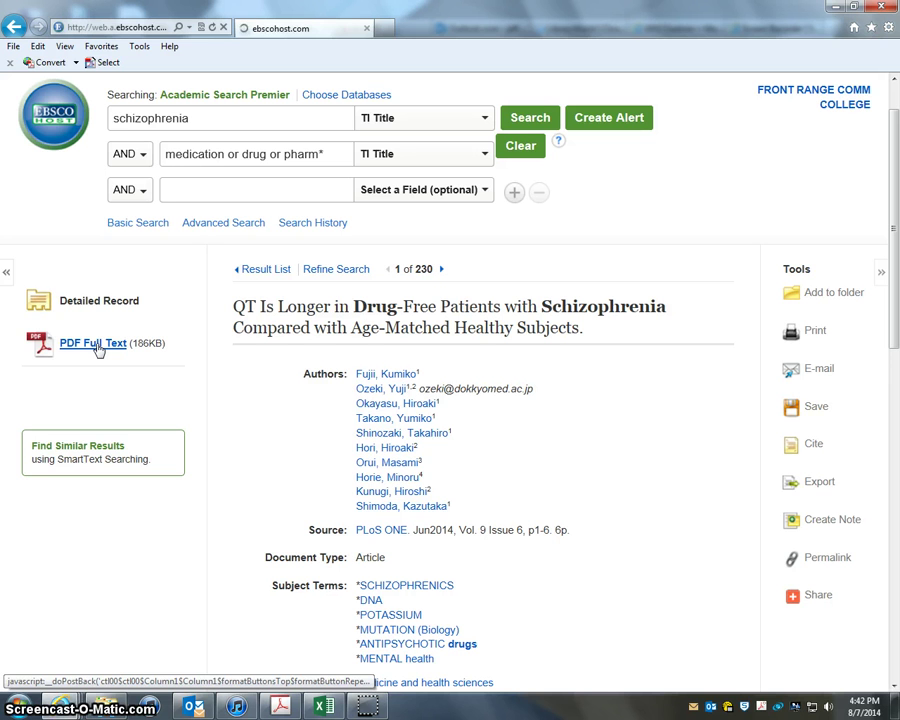
Open the QT Is Longer article as PDF Full Text and scroll through its first page and abstract
{"action": "left_click", "coordinate": [97, 345]}
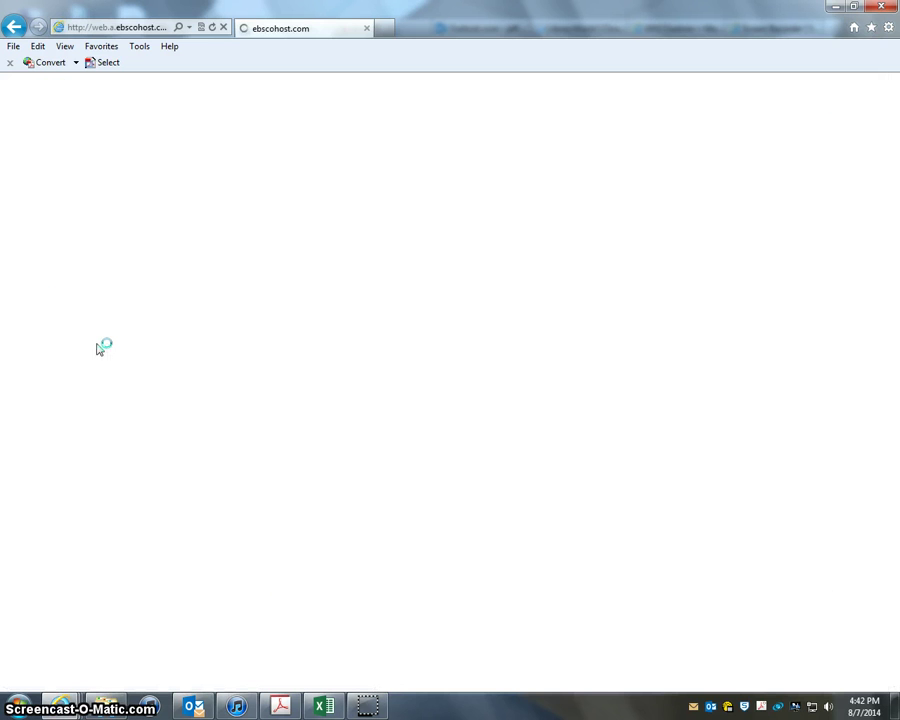
{"action": "left_click", "coordinate": [597, 305]}
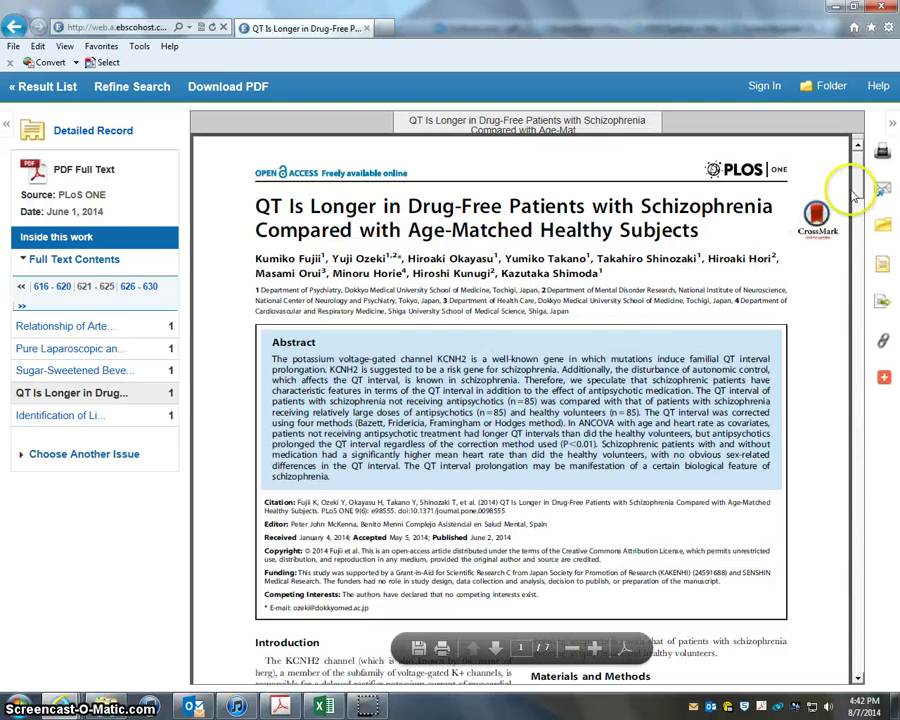
{"action": "scroll", "coordinate": [858, 190], "scroll_direction": "down", "scroll_amount": 5}
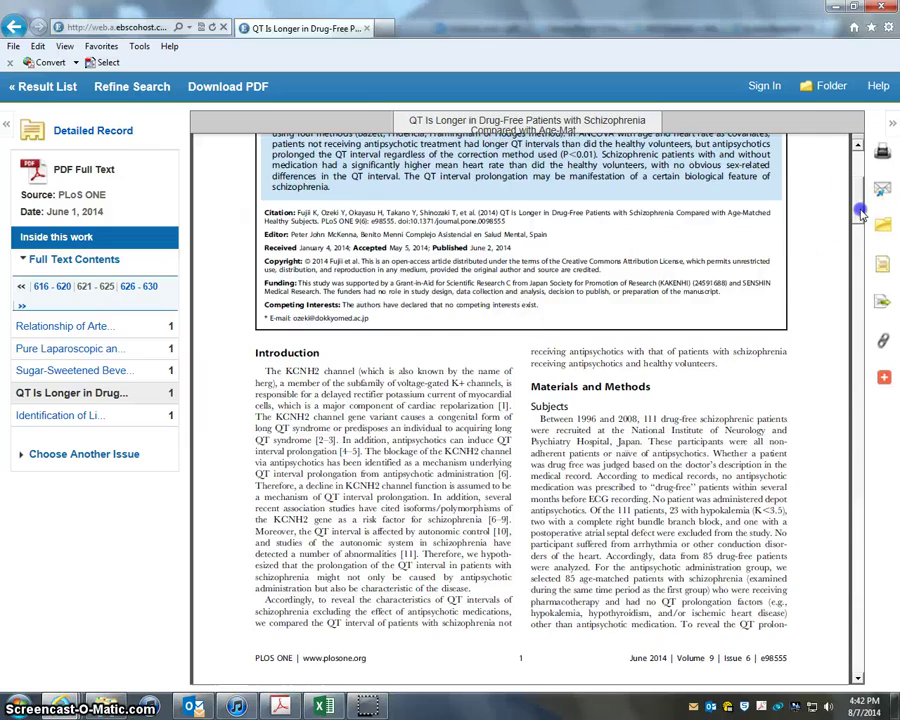
{"action": "scroll", "coordinate": [850, 269], "scroll_direction": "down", "scroll_amount": 11}
{"action": "left_click_drag", "start_coordinate": [857, 268], "coordinate": [866, 175]}
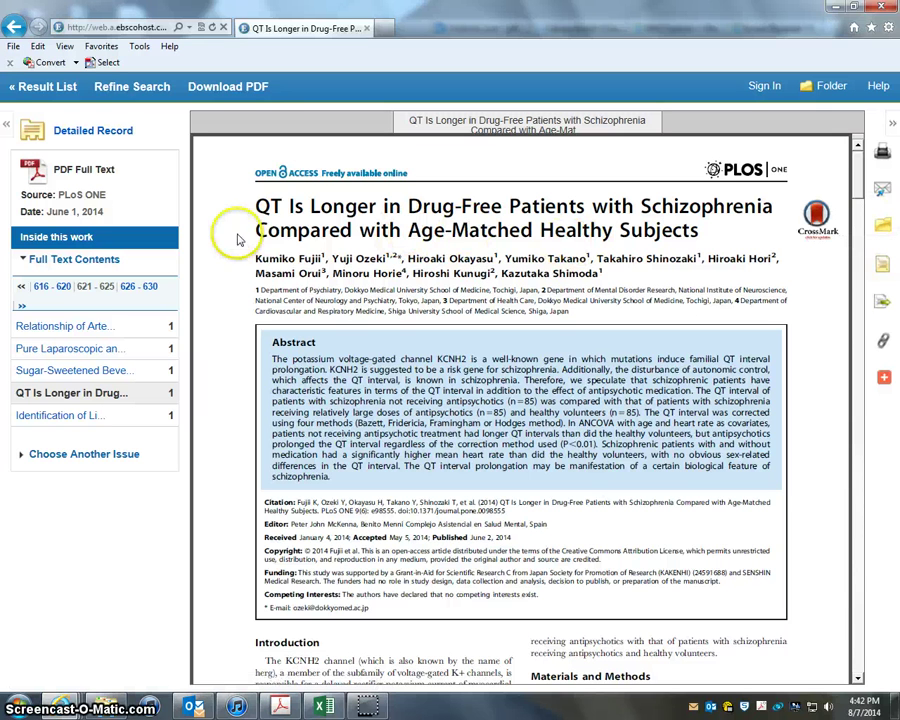
{"action": "mouse_move", "coordinate": [450, 680]}
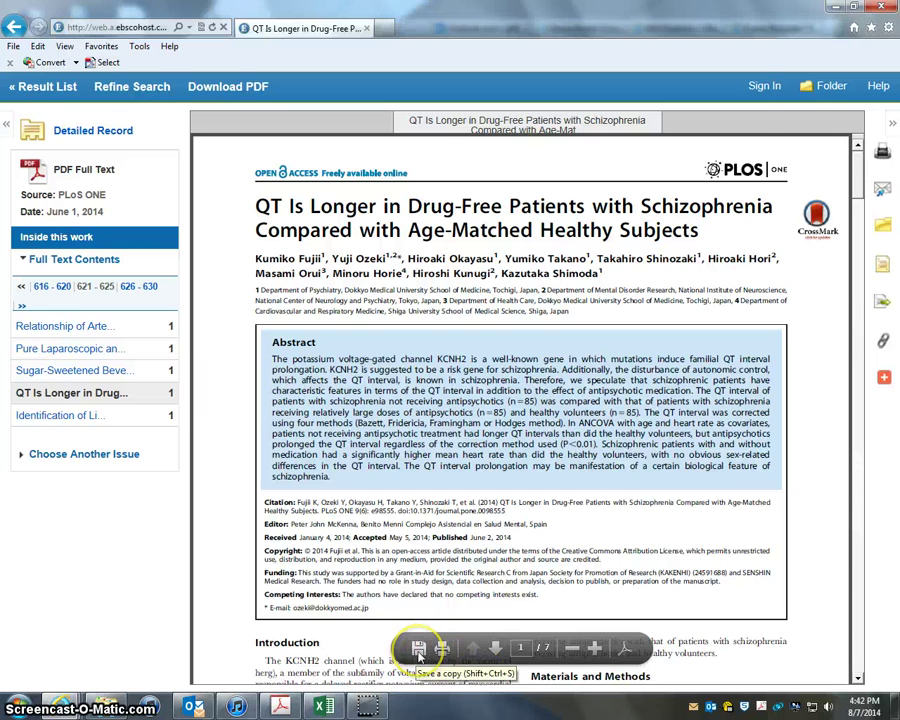
{"action": "left_click", "coordinate": [418, 650]}
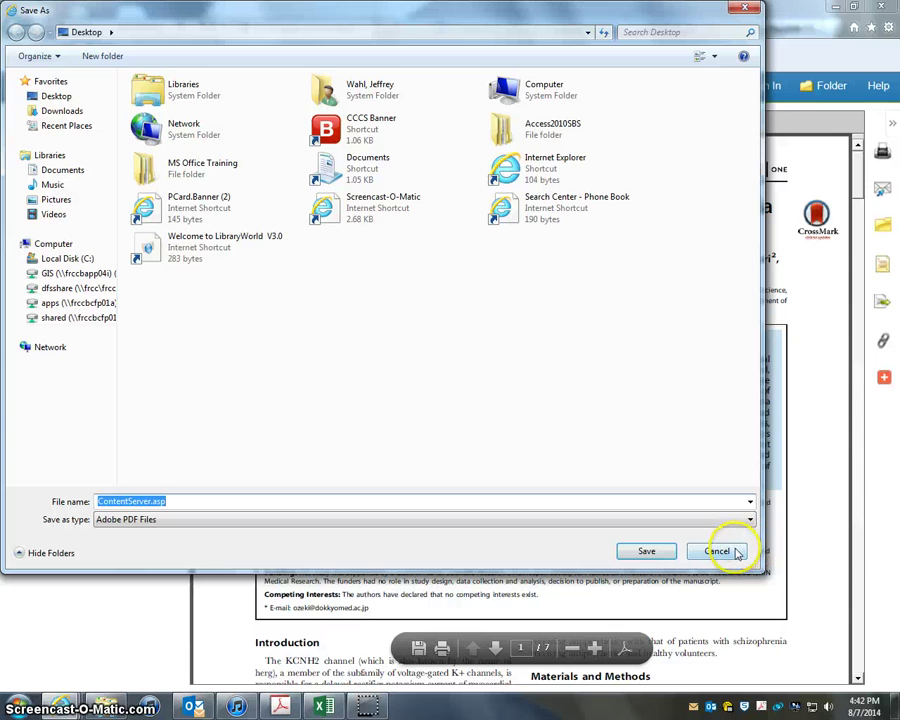
{"action": "left_click", "coordinate": [718, 552]}
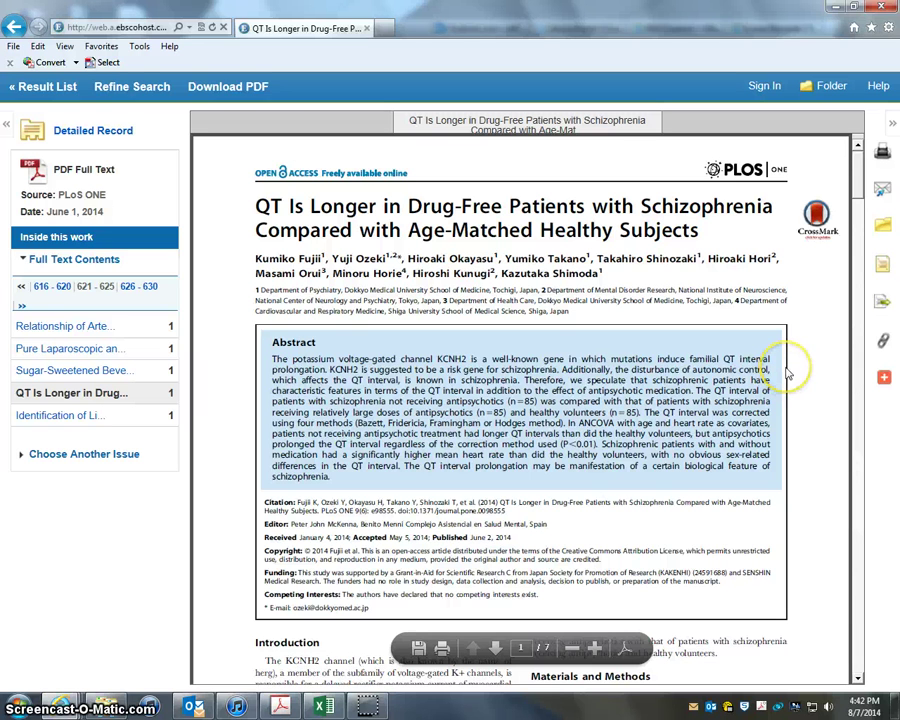
{"action": "left_click", "coordinate": [882, 268]}
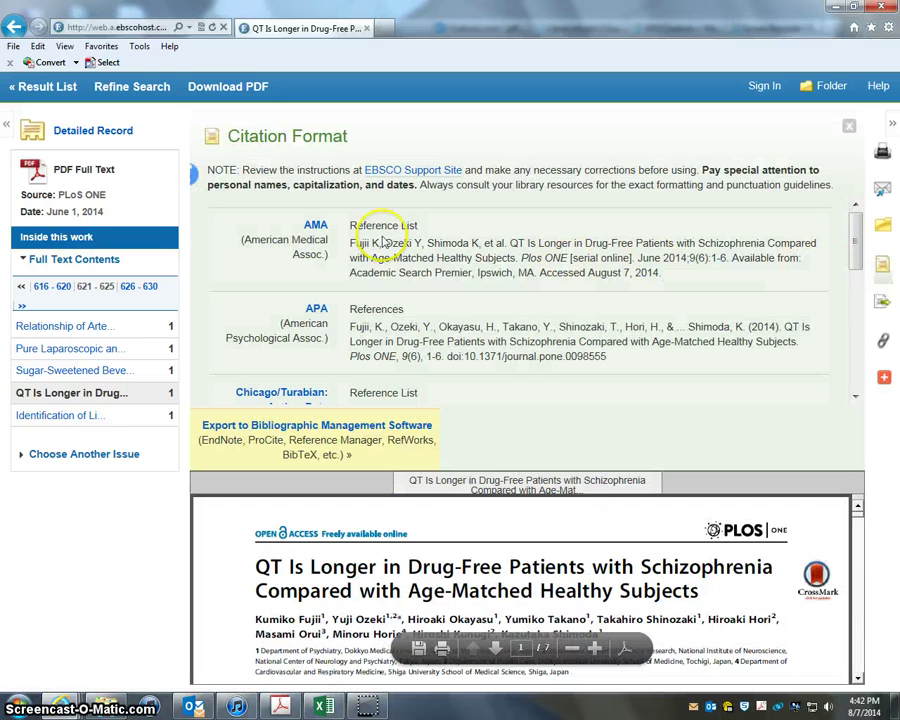
{"action": "left_click_drag", "start_coordinate": [855, 260], "coordinate": [872, 376]}
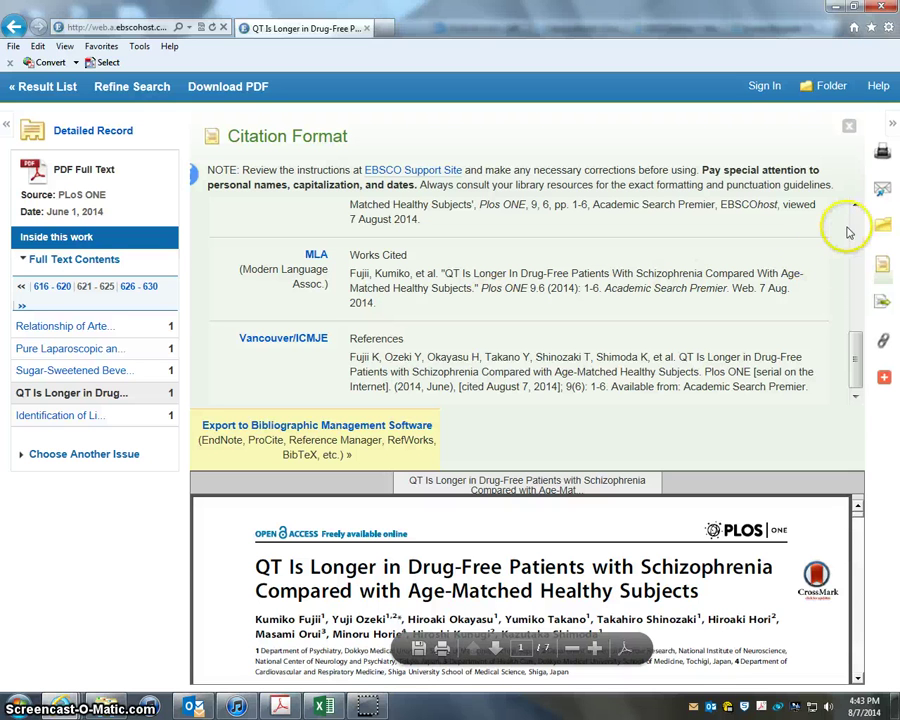
{"action": "left_click", "coordinate": [851, 130]}
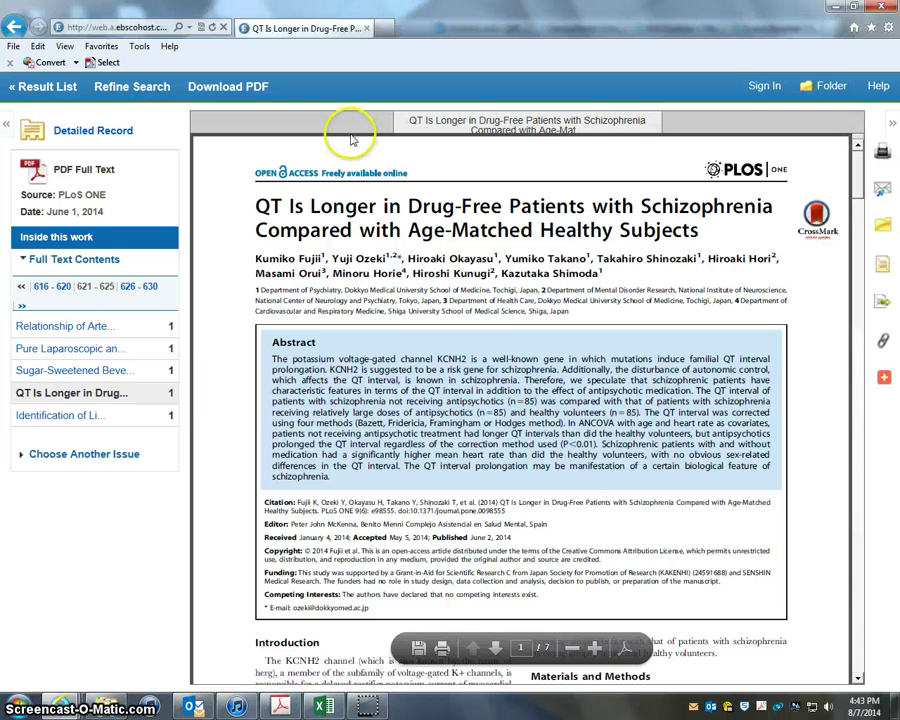
Go back to the Result List and scroll to the top of results 1–50 of 230
{"action": "left_click", "coordinate": [45, 88]}
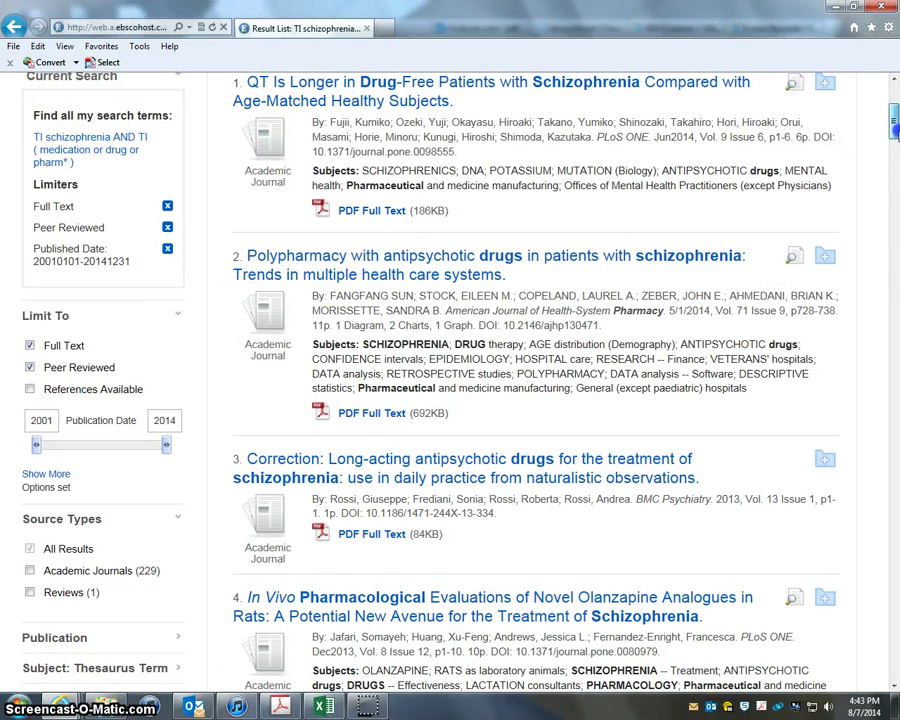
{"action": "scroll", "coordinate": [896, 128], "scroll_direction": "up", "scroll_amount": 3}
{"action": "scroll", "coordinate": [896, 112], "scroll_direction": "up", "scroll_amount": 1}
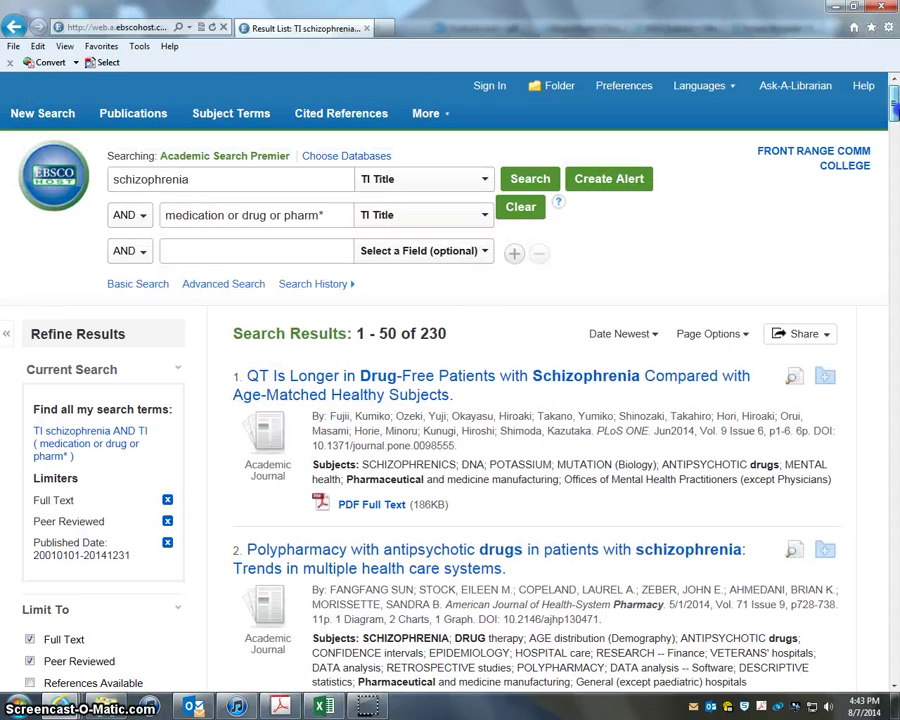